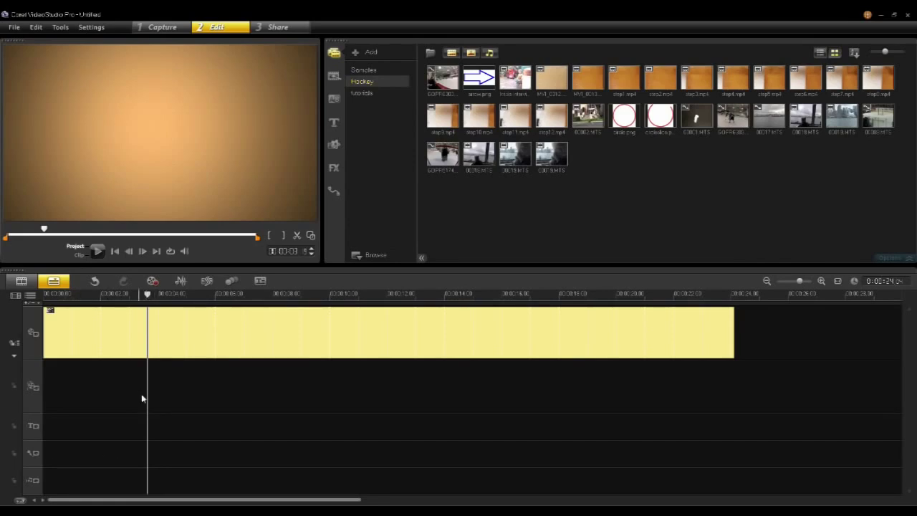
Review the Light filter settings applied to the yellow background clip
{"action": "left_click_drag", "start_coordinate": [148, 294], "coordinate": [198, 294]}
{"action": "left_click", "coordinate": [204, 331]}
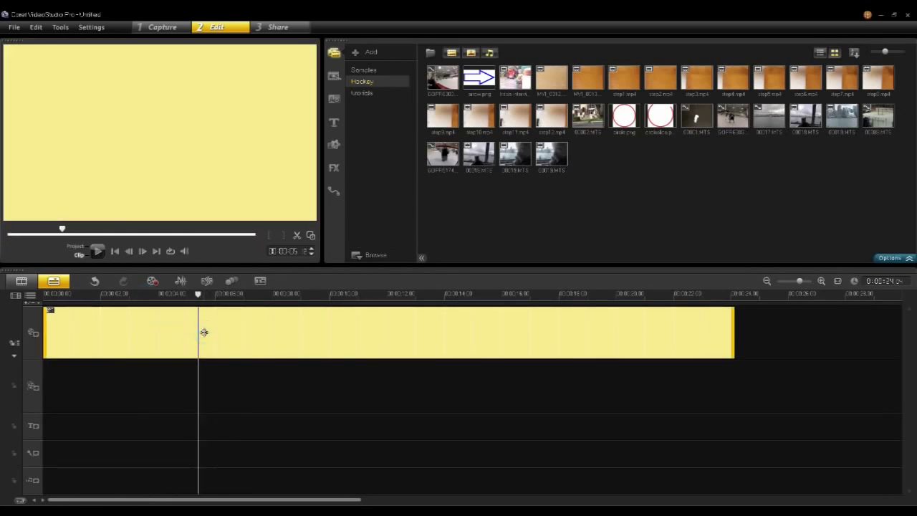
{"action": "left_click_drag", "start_coordinate": [202, 296], "coordinate": [212, 296]}
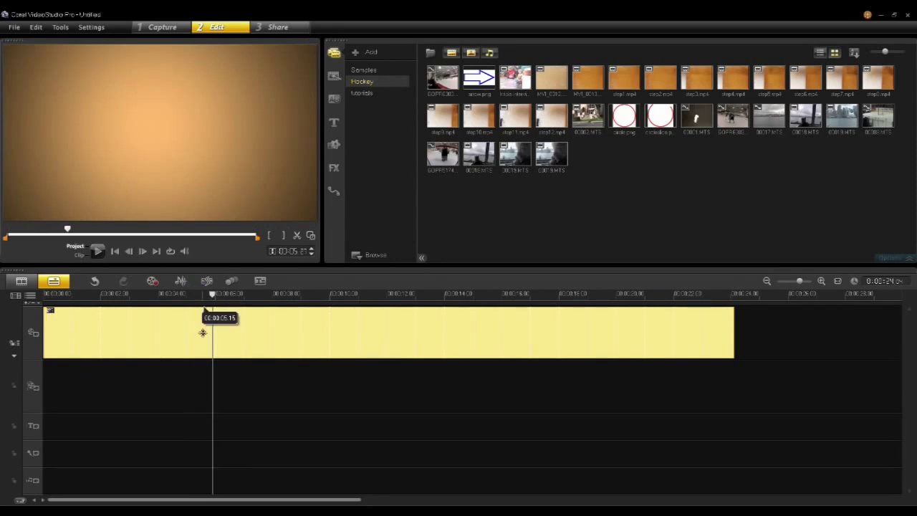
{"action": "double_click", "coordinate": [203, 332]}
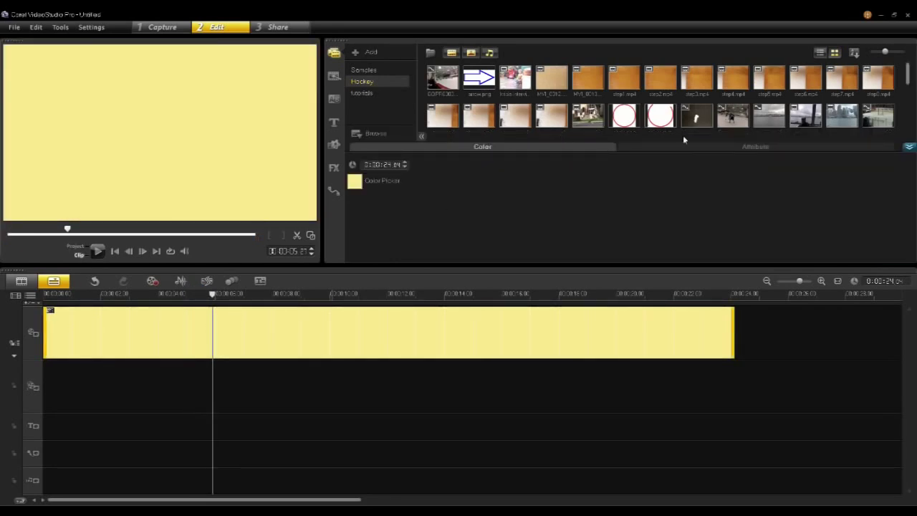
{"action": "left_click", "coordinate": [714, 147]}
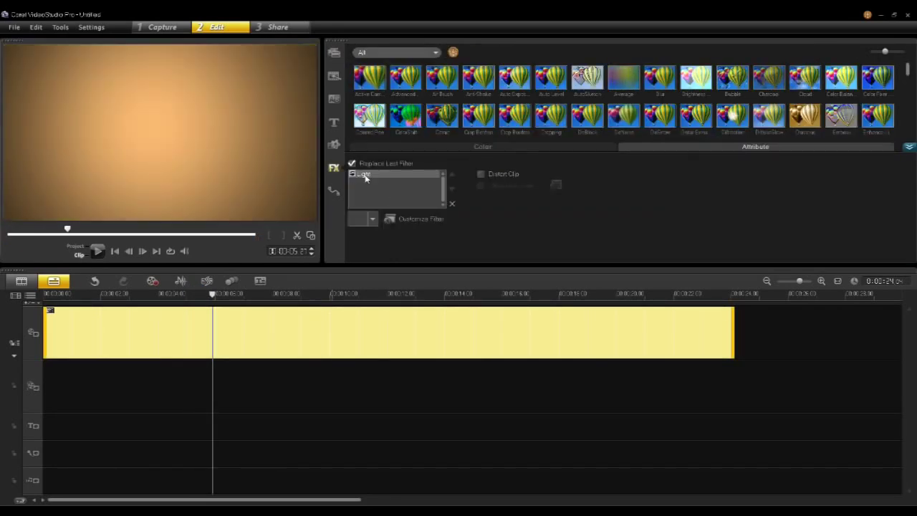
{"action": "left_click", "coordinate": [365, 175]}
{"action": "left_click", "coordinate": [412, 221]}
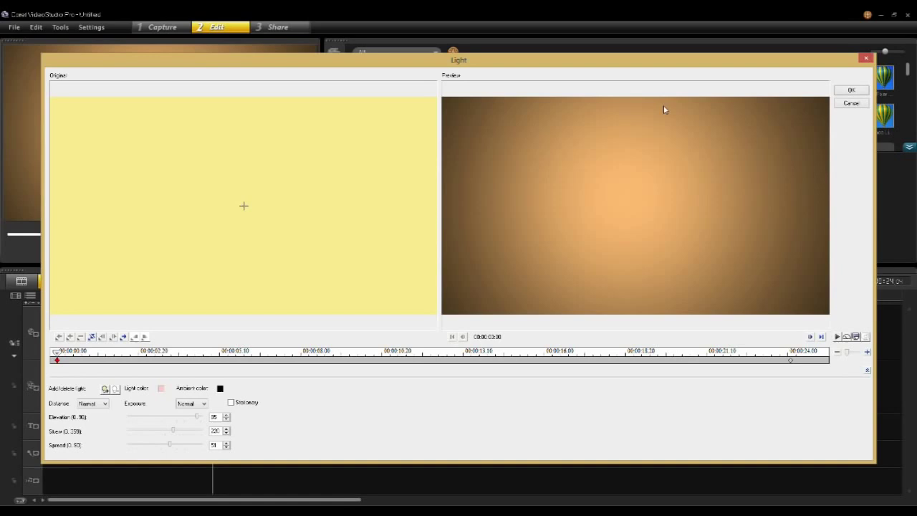
{"action": "left_click", "coordinate": [850, 91]}
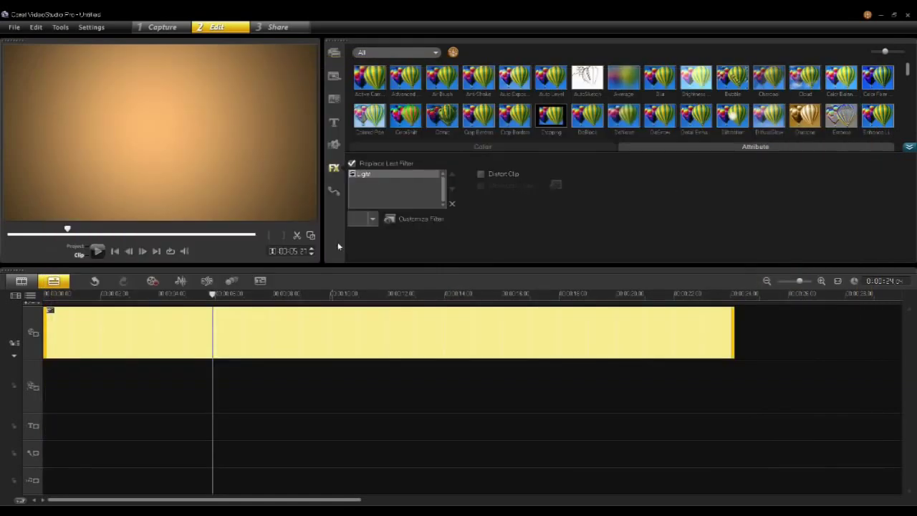
{"action": "left_click_drag", "start_coordinate": [203, 295], "coordinate": [213, 296]}
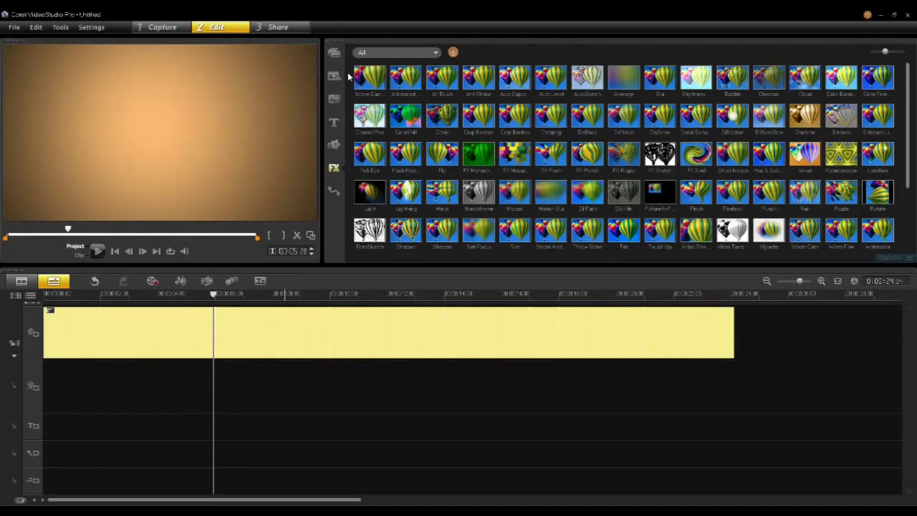
Place 00019.MTS on the Overlay track and play the preview from about 2 seconds
{"action": "left_click", "coordinate": [334, 54]}
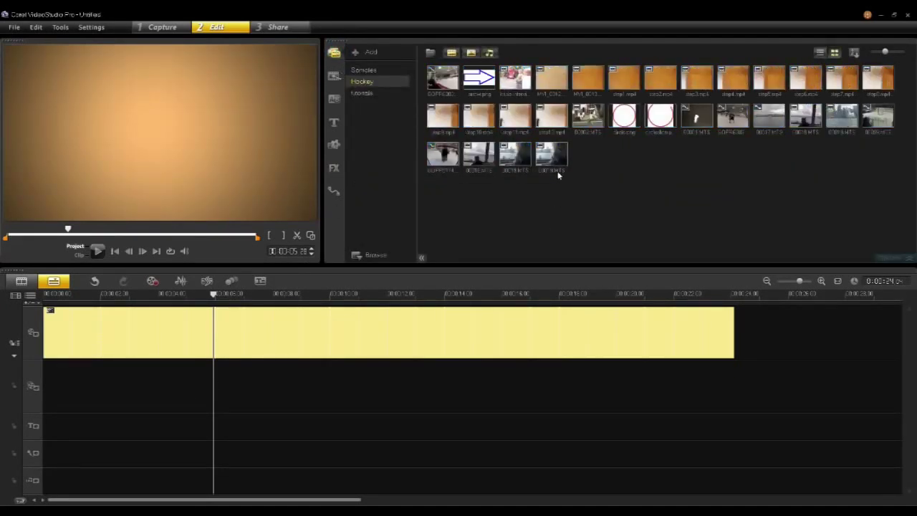
{"action": "left_click_drag", "start_coordinate": [556, 158], "coordinate": [91, 395]}
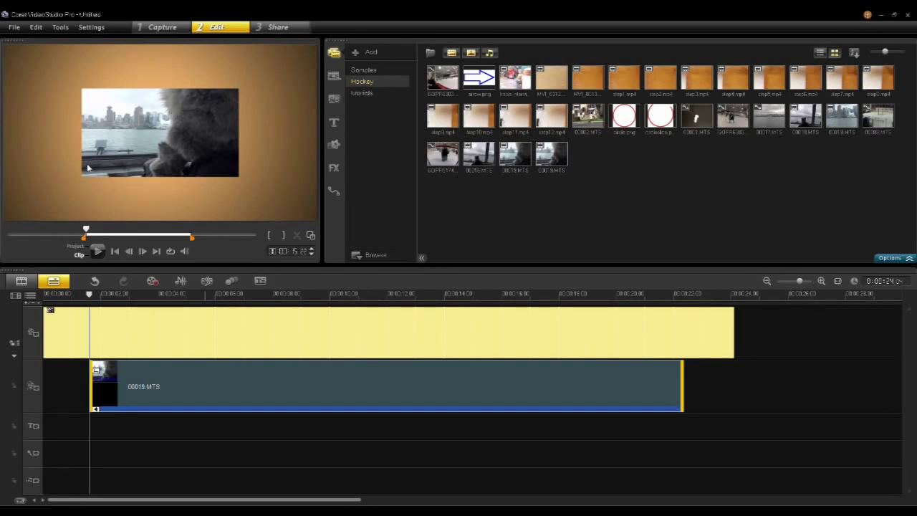
{"action": "left_click", "coordinate": [103, 294]}
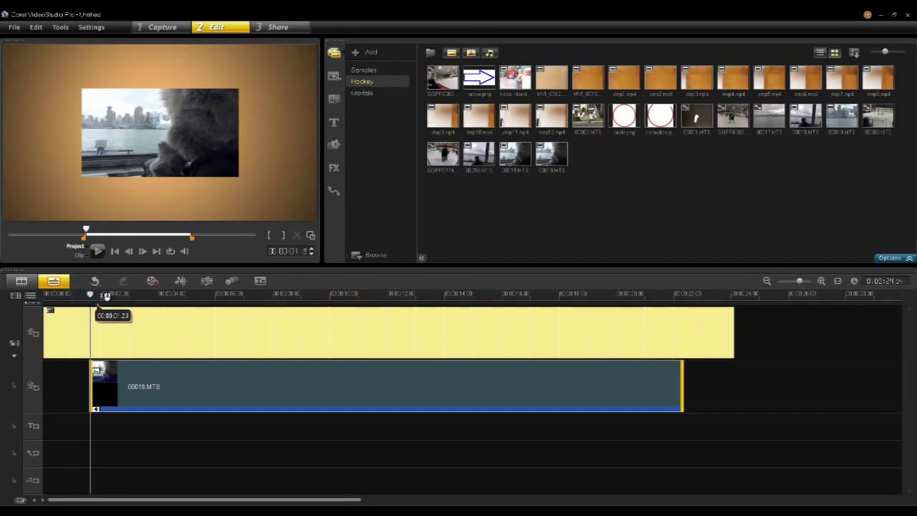
{"action": "key", "text": "space"}
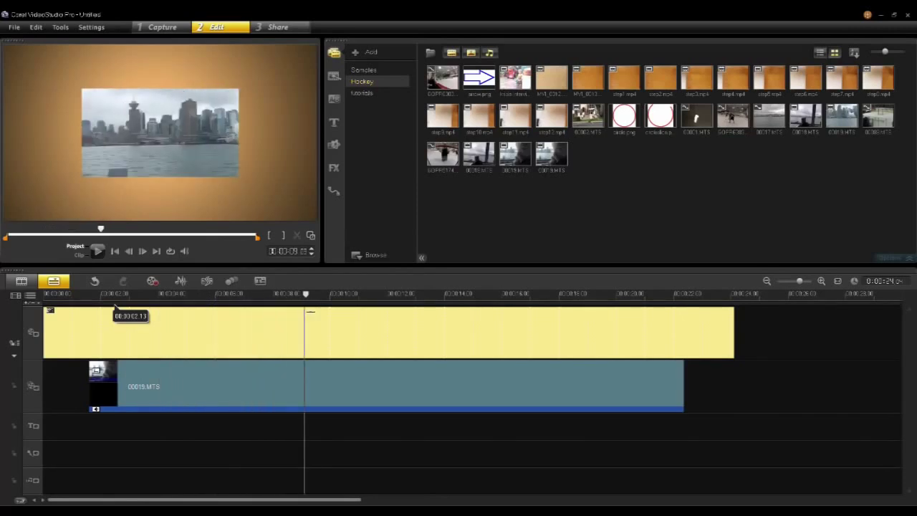
{"action": "key", "text": "Left"}
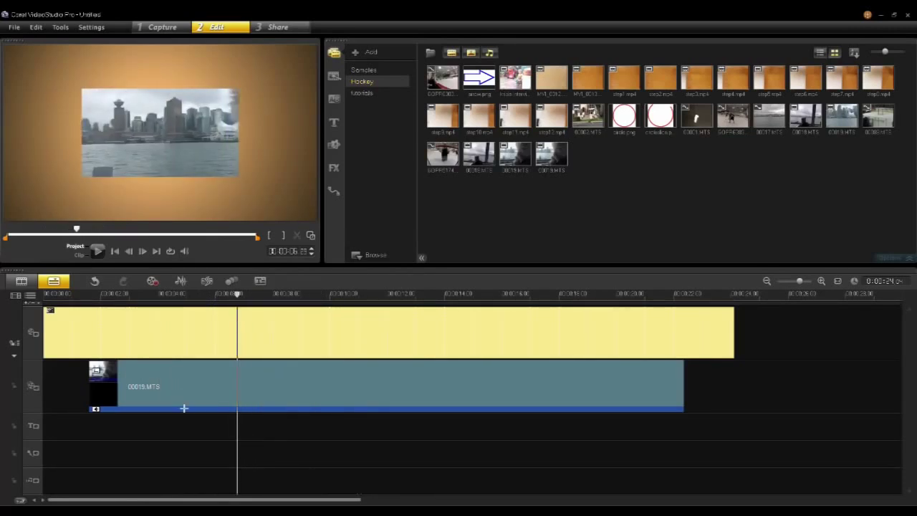
Open Customize Motion for the overlay clip and scrub its frames around 8 and 11 seconds
{"action": "left_click", "coordinate": [181, 388]}
{"action": "right_click", "coordinate": [180, 386]}
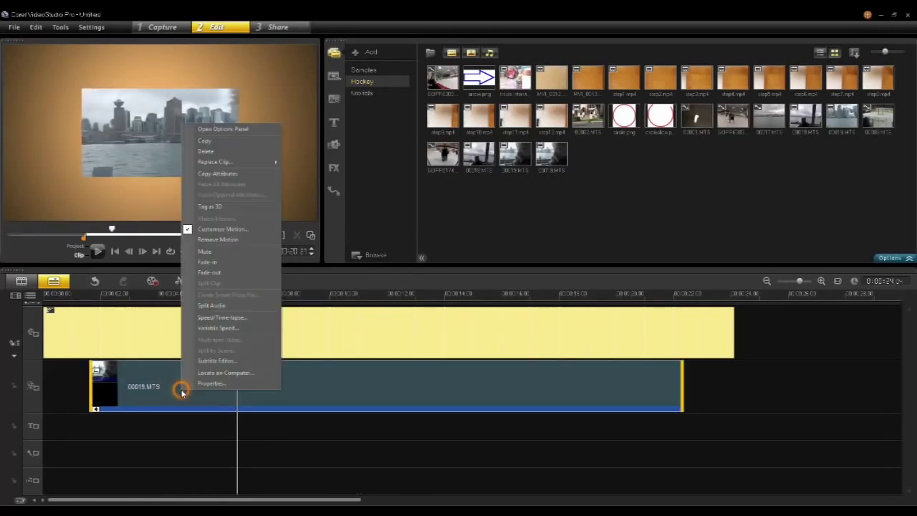
{"action": "left_click", "coordinate": [229, 229]}
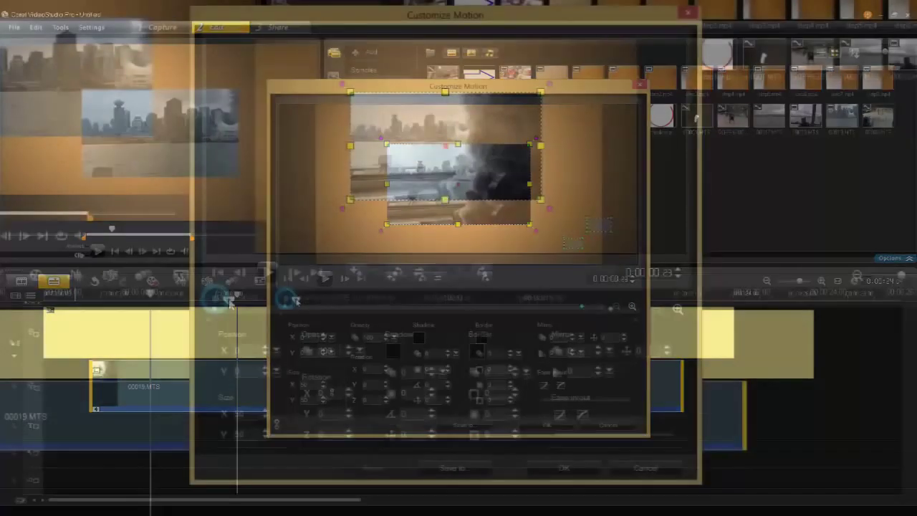
{"action": "left_click_drag", "start_coordinate": [302, 309], "coordinate": [373, 312]}
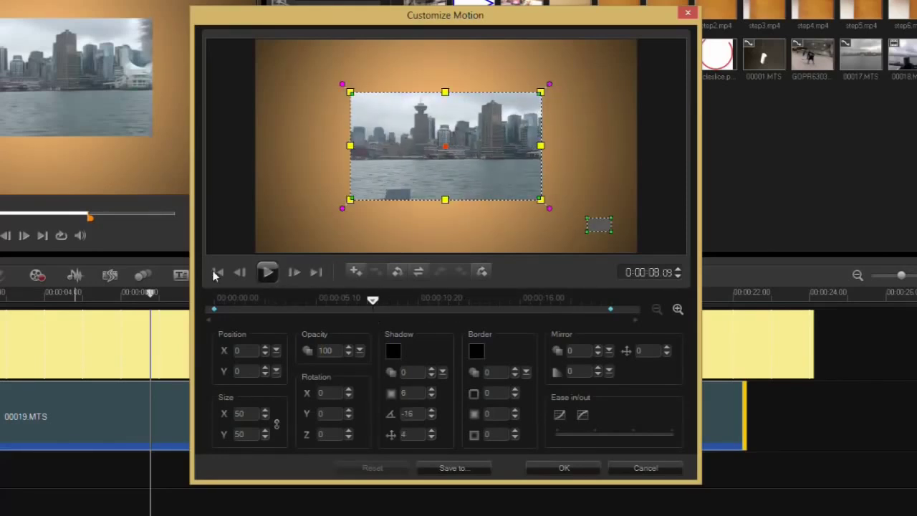
{"action": "left_click_drag", "start_coordinate": [373, 301], "coordinate": [211, 308]}
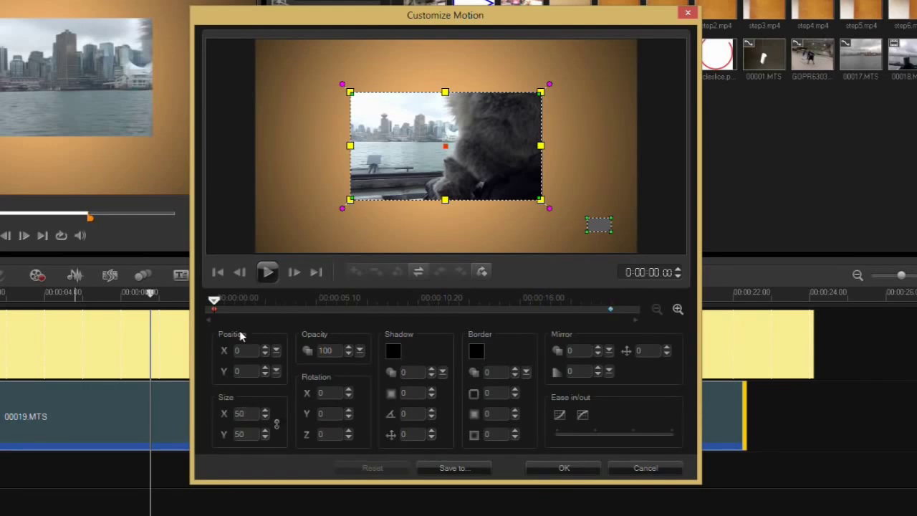
Drag the top distort corners to taper the overlay into a trapezoid wider at the top
{"action": "mouse_move", "coordinate": [217, 302]}
{"action": "left_mouse_down"}
{"action": "mouse_move", "coordinate": [401, 314]}
{"action": "mouse_move", "coordinate": [214, 319]}
{"action": "left_mouse_up"}
{"action": "left_click_drag", "start_coordinate": [541, 96], "coordinate": [515, 112]}
{"action": "left_click_drag", "start_coordinate": [349, 92], "coordinate": [317, 89]}
{"action": "left_click_drag", "start_coordinate": [515, 113], "coordinate": [565, 91]}
Move the warped overlay up in the frame to position 0,29
{"action": "left_click_drag", "start_coordinate": [497, 144], "coordinate": [495, 119]}
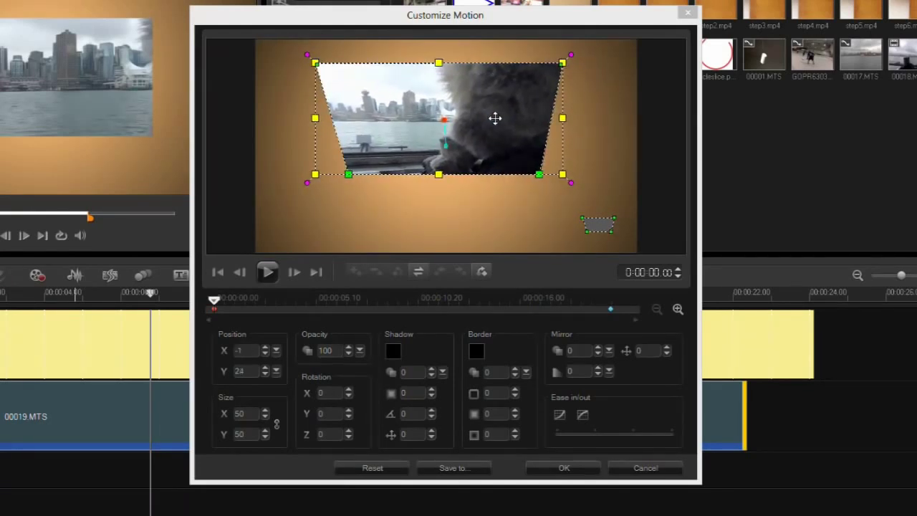
{"action": "left_click", "coordinate": [588, 237]}
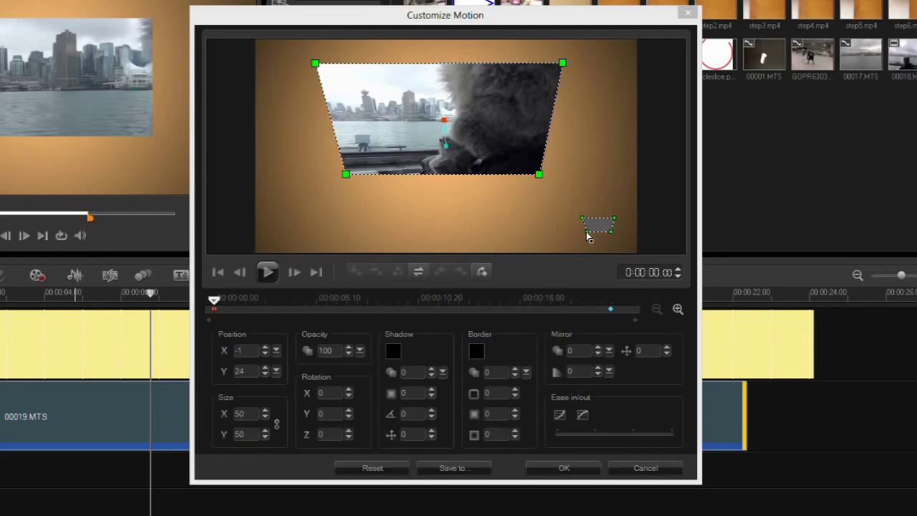
{"action": "left_click", "coordinate": [445, 111]}
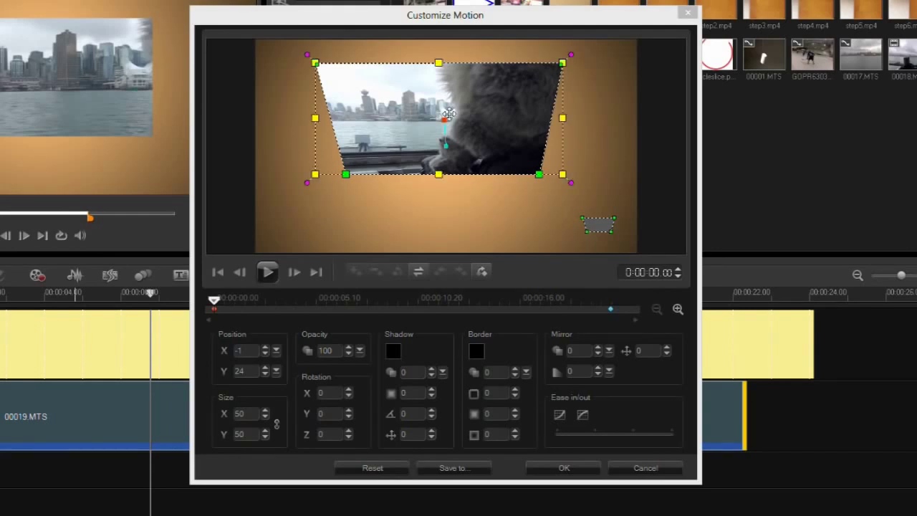
{"action": "left_click_drag", "start_coordinate": [466, 136], "coordinate": [466, 131]}
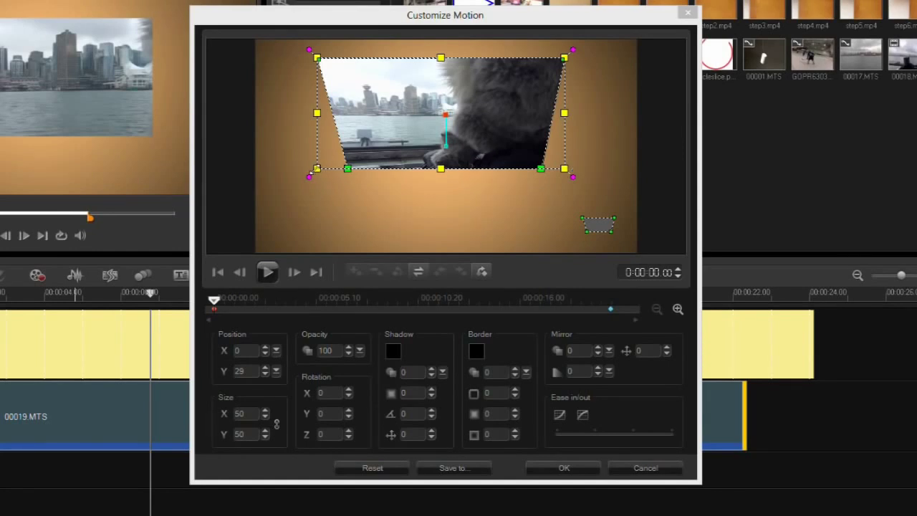
Lock the size aspect ratio and nudge the clip to position -1,26, keeping opacity at 100
{"action": "double_click", "coordinate": [243, 414]}
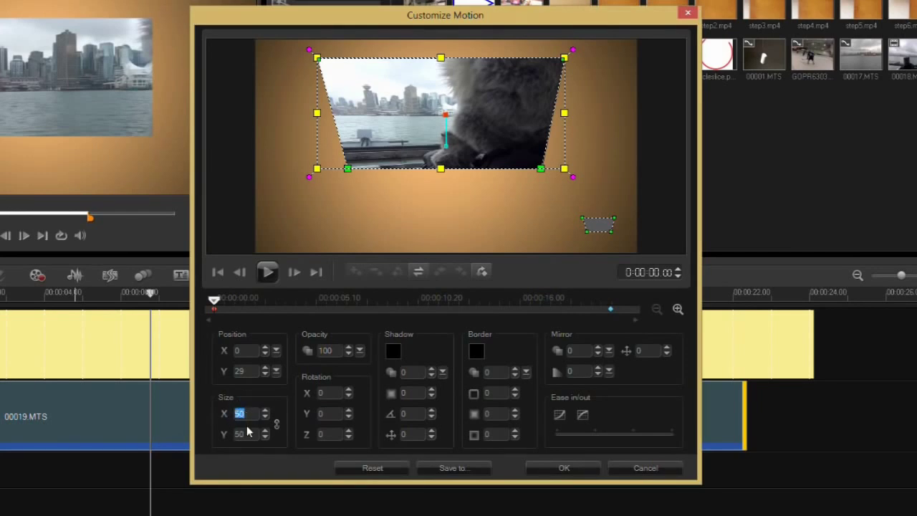
{"action": "double_click", "coordinate": [250, 434]}
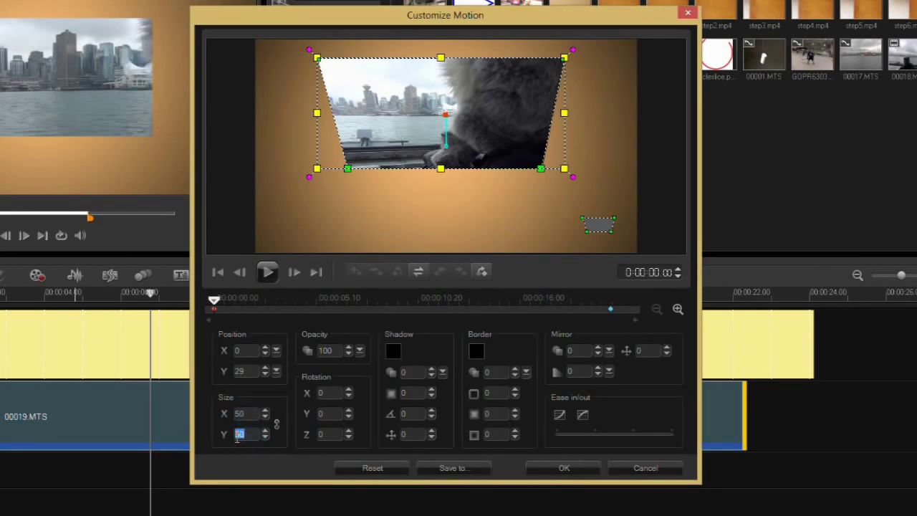
{"action": "left_click", "coordinate": [277, 425]}
{"action": "mouse_move", "coordinate": [432, 126]}
{"action": "left_mouse_down"}
{"action": "mouse_move", "coordinate": [429, 139]}
{"action": "mouse_move", "coordinate": [428, 129]}
{"action": "left_mouse_up"}
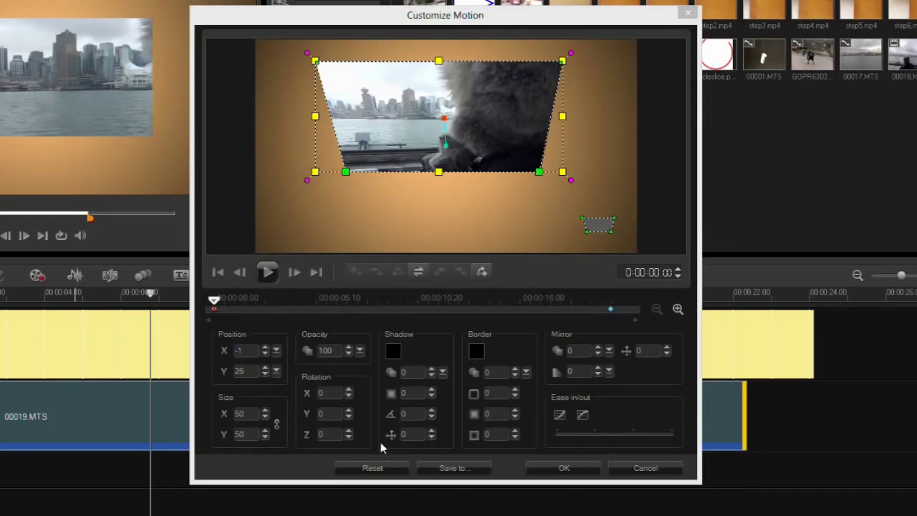
{"action": "mouse_move", "coordinate": [361, 352]}
{"action": "left_mouse_down"}
{"action": "mouse_move", "coordinate": [353, 369]}
{"action": "mouse_move", "coordinate": [345, 366]}
{"action": "mouse_move", "coordinate": [370, 365]}
{"action": "left_mouse_up"}
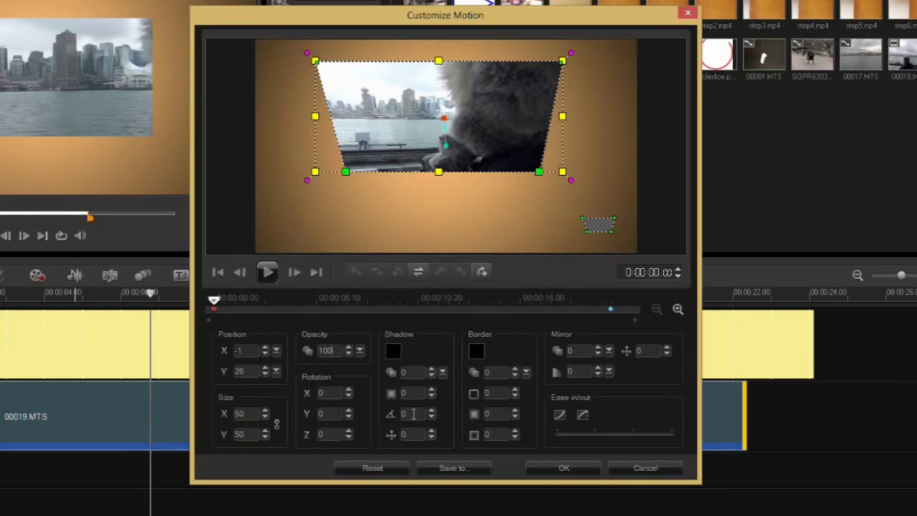
Raise the drop shadow opacity to 62 and begin increasing the shadow blur
{"action": "left_click", "coordinate": [442, 372]}
{"action": "left_click_drag", "start_coordinate": [439, 386], "coordinate": [479, 391]}
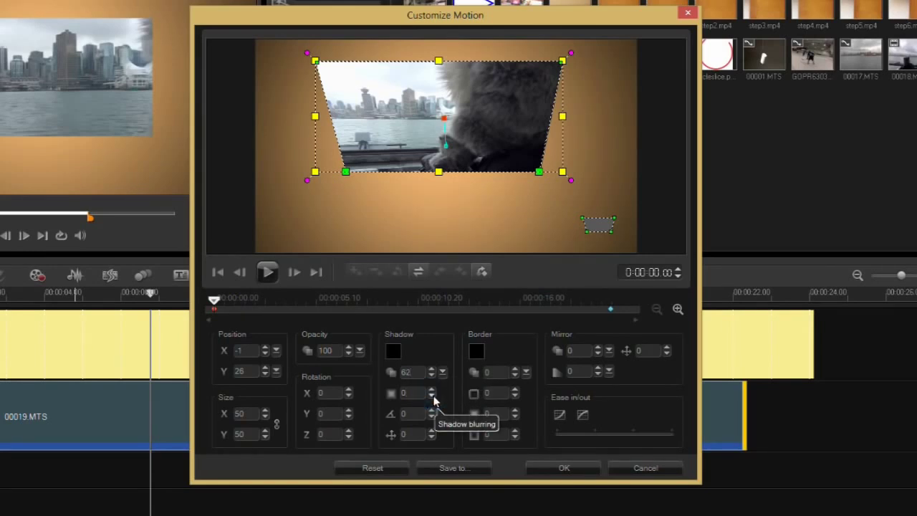
{"action": "left_click", "coordinate": [431, 390]}
{"action": "left_click", "coordinate": [431, 391]}
{"action": "left_click", "coordinate": [429, 241]}
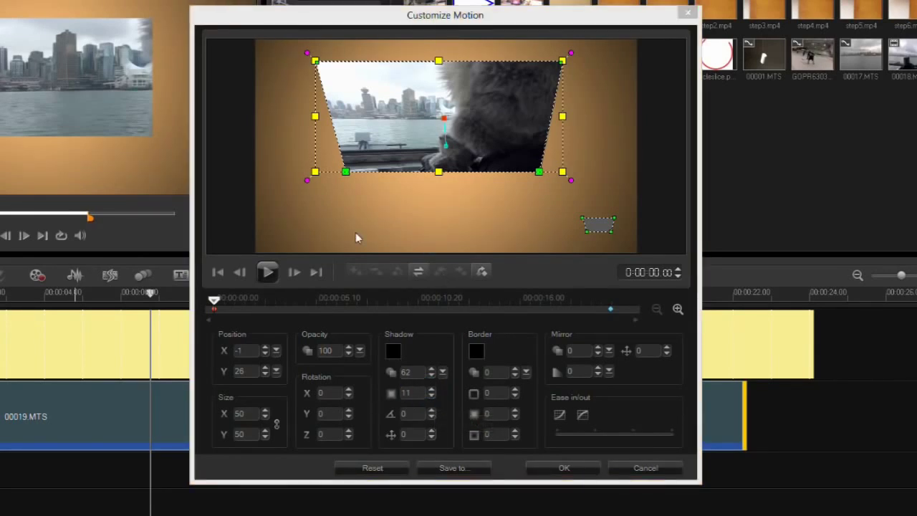
{"action": "mouse_move", "coordinate": [215, 300]}
{"action": "left_mouse_down"}
{"action": "mouse_move", "coordinate": [268, 309]}
{"action": "mouse_move", "coordinate": [215, 310]}
{"action": "left_mouse_up"}
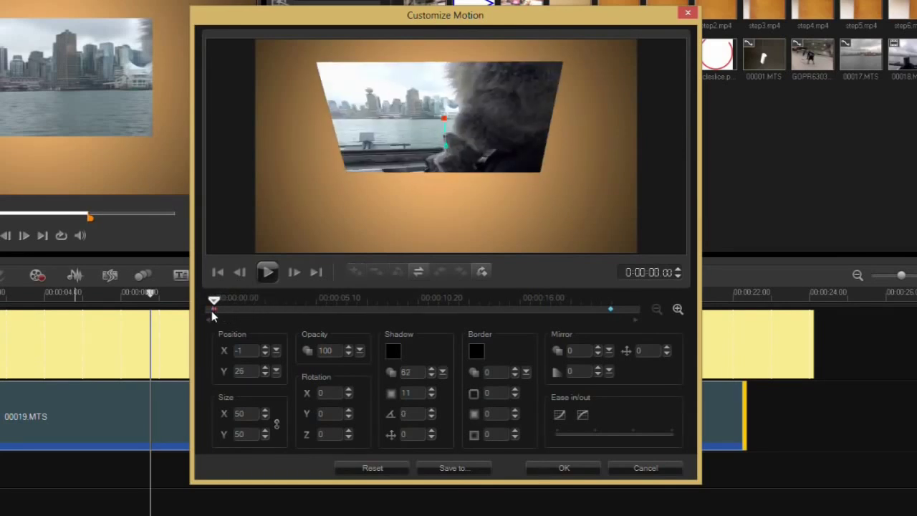
Set shadow distance 50, direction 300 and blur 50 on the first keyframe
{"action": "left_click", "coordinate": [431, 431]}
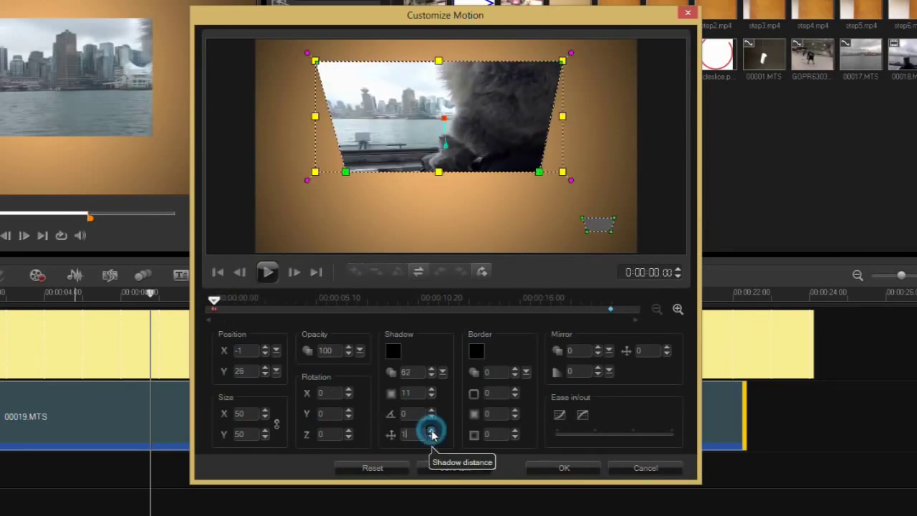
{"action": "left_click_drag", "start_coordinate": [431, 434], "coordinate": [433, 436]}
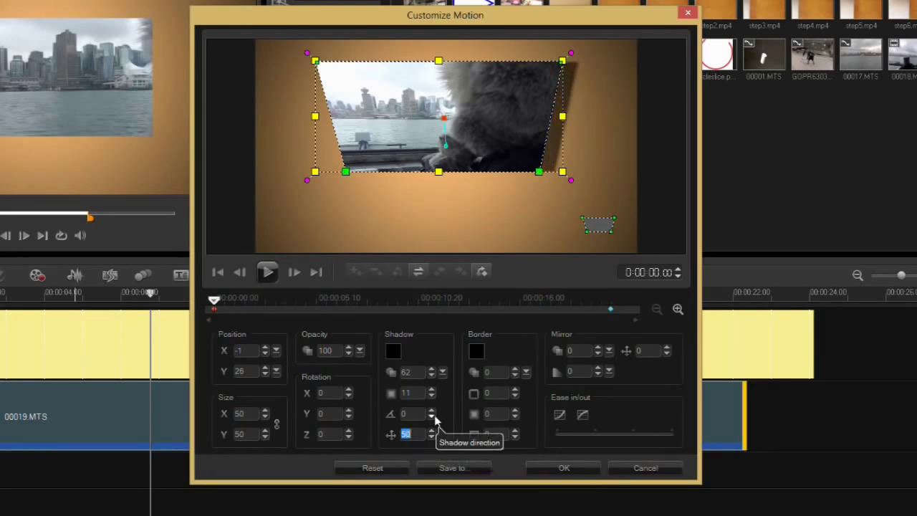
{"action": "left_click_drag", "start_coordinate": [431, 414], "coordinate": [432, 414]}
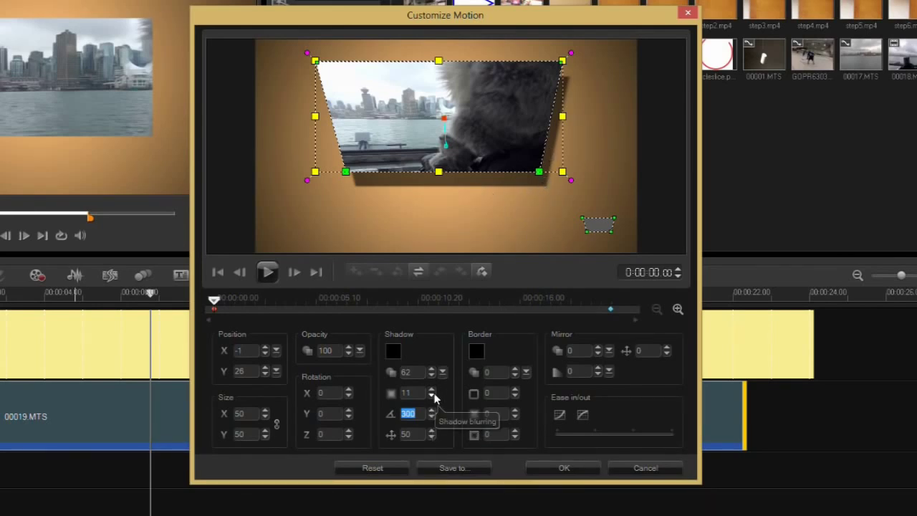
{"action": "left_click_drag", "start_coordinate": [431, 391], "coordinate": [432, 393]}
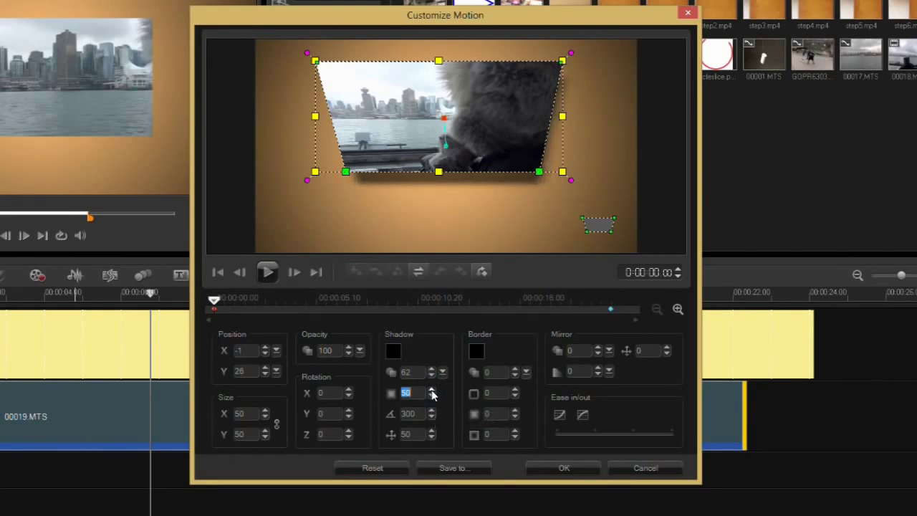
{"action": "left_click", "coordinate": [215, 301]}
{"action": "left_click_drag", "start_coordinate": [214, 302], "coordinate": [206, 323]}
Paste the first keyframe's shadow settings (62, 50, 300, 50) to all keyframes and check around 11 seconds
{"action": "right_click", "coordinate": [213, 313]}
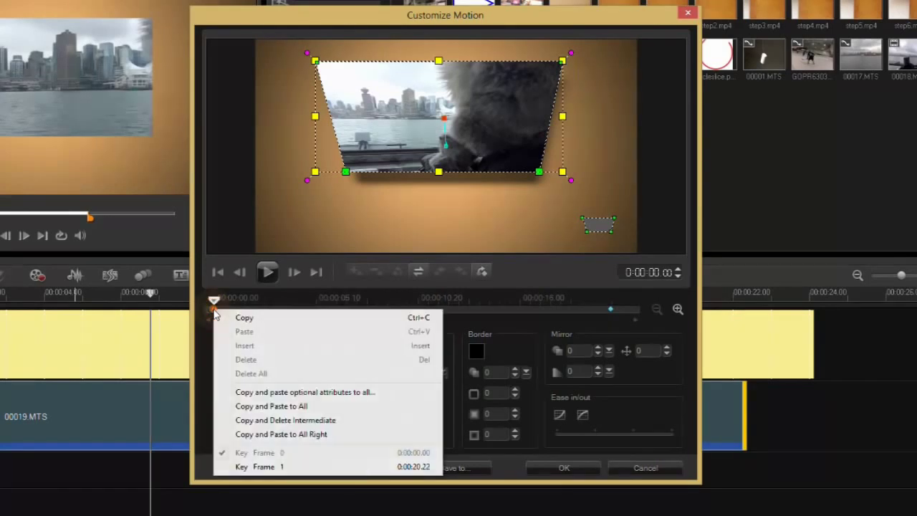
{"action": "left_click", "coordinate": [291, 410]}
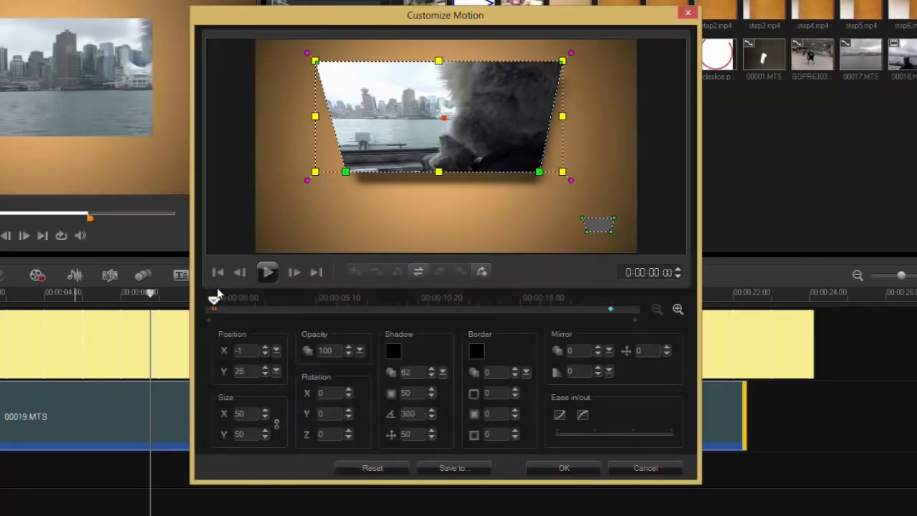
{"action": "left_click_drag", "start_coordinate": [217, 301], "coordinate": [432, 324]}
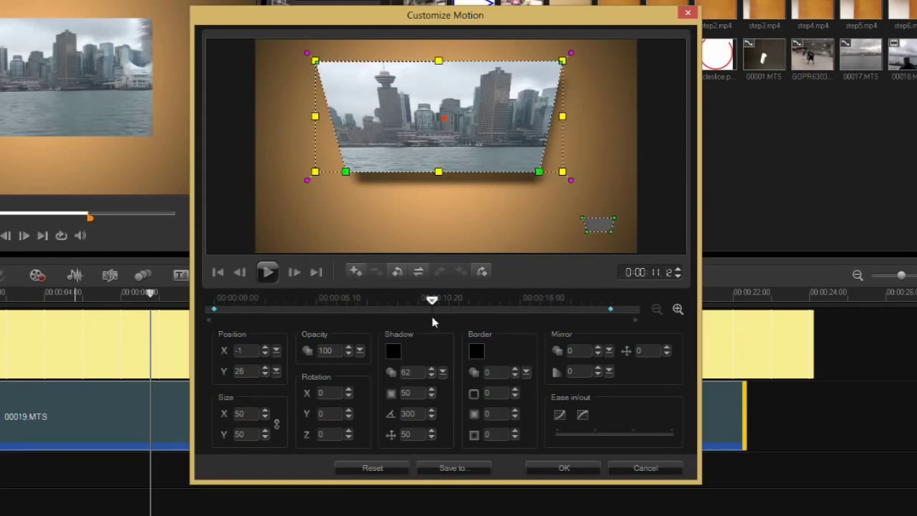
Add a keyframe near 11 seconds with size 64 and a Z rotation of 13, then play the motion
{"action": "left_click", "coordinate": [357, 270]}
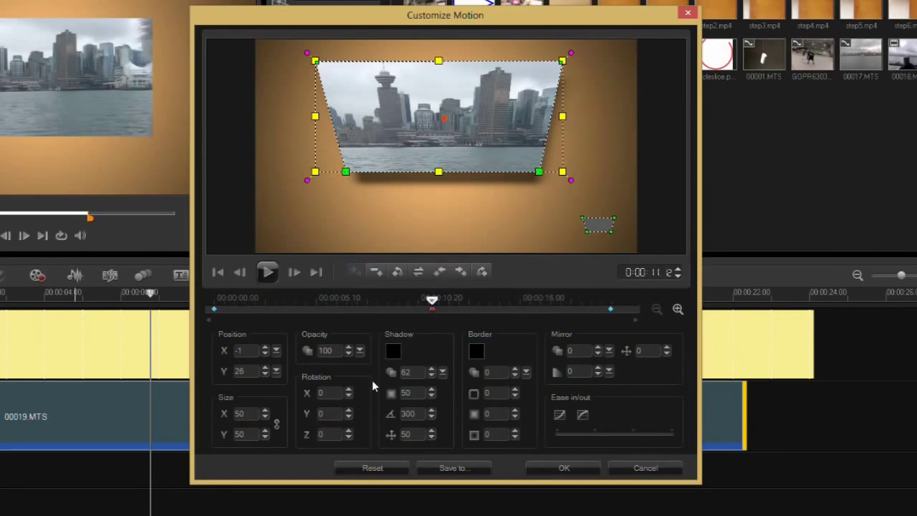
{"action": "left_click", "coordinate": [265, 411]}
{"action": "left_click", "coordinate": [265, 411]}
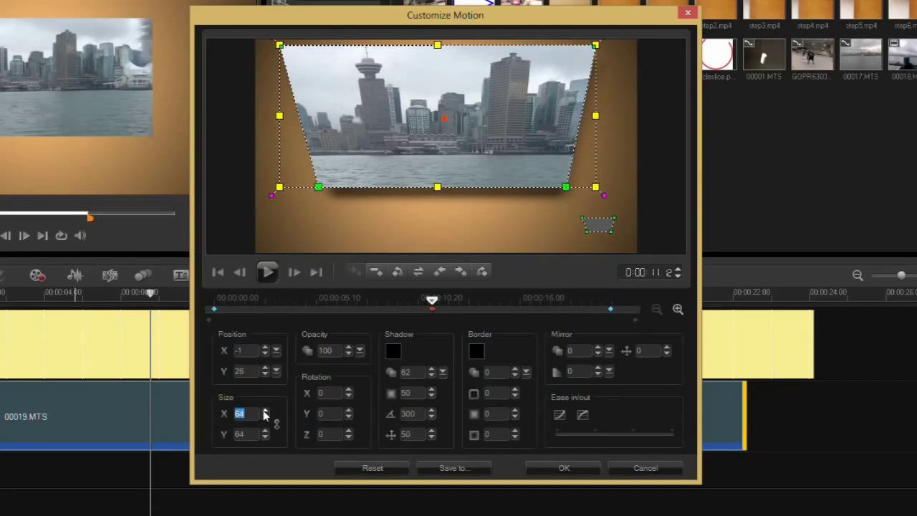
{"action": "left_click_drag", "start_coordinate": [268, 199], "coordinate": [298, 231]}
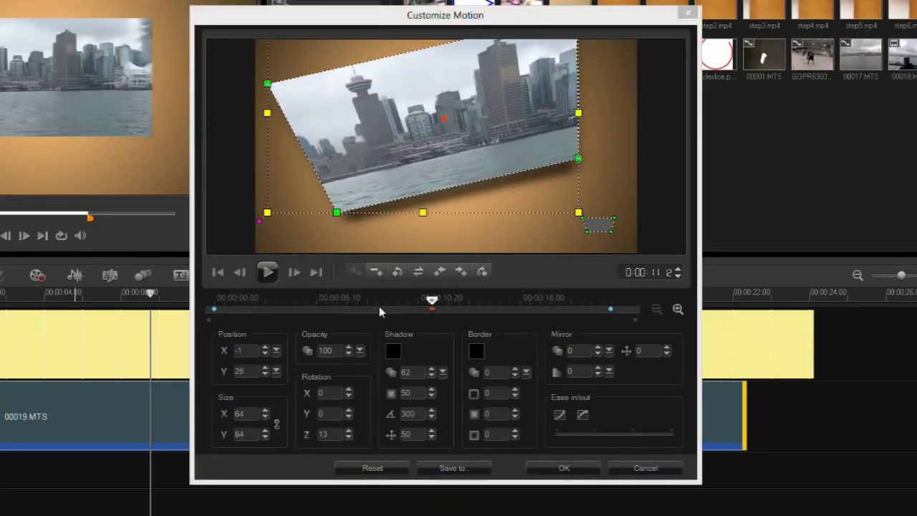
{"action": "left_click_drag", "start_coordinate": [434, 304], "coordinate": [213, 316]}
{"action": "left_click", "coordinate": [267, 274]}
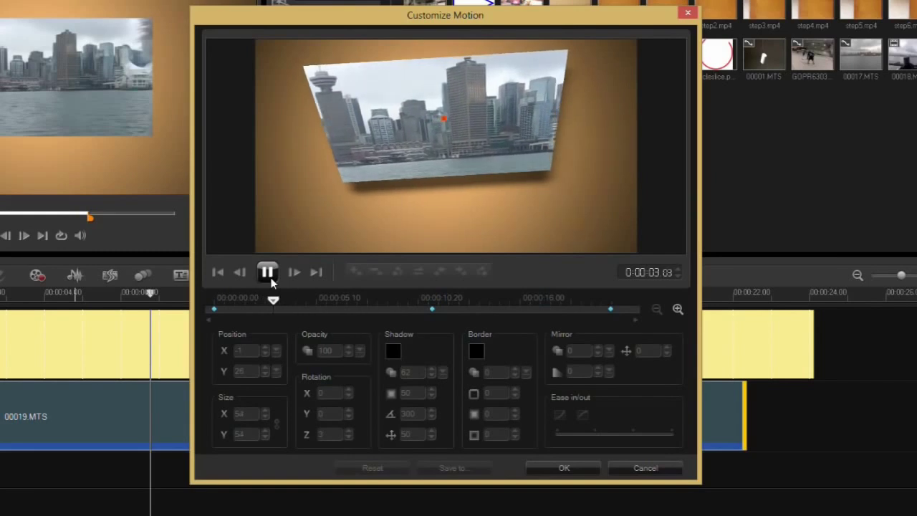
Move the enlarge-and-tilt keyframe from 11 seconds to about 2 seconds and replay the motion
{"action": "left_click", "coordinate": [269, 278]}
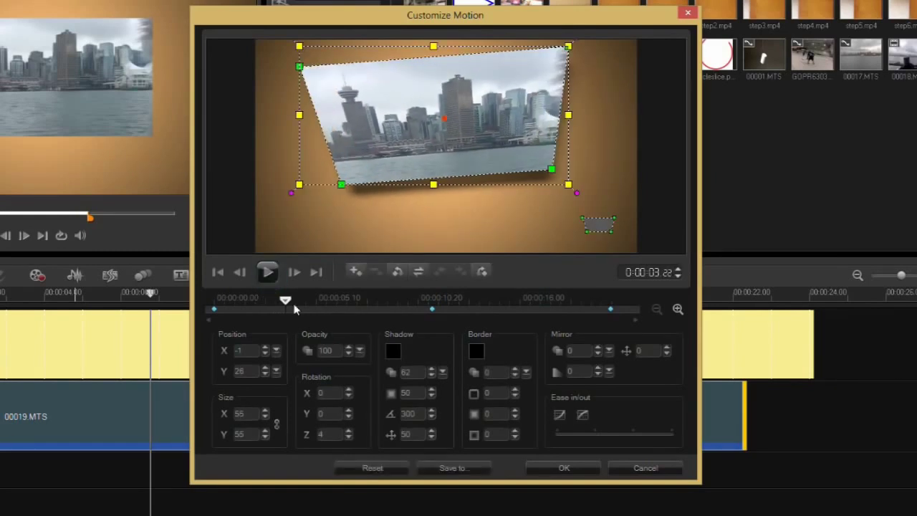
{"action": "left_click_drag", "start_coordinate": [285, 301], "coordinate": [342, 305]}
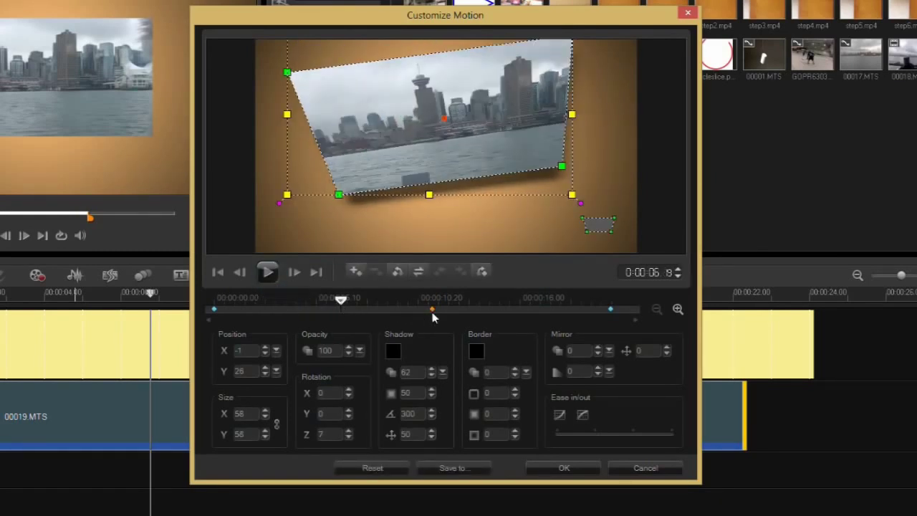
{"action": "left_click_drag", "start_coordinate": [432, 311], "coordinate": [404, 311]}
{"action": "mouse_move", "coordinate": [348, 320]}
{"action": "left_mouse_down"}
{"action": "mouse_move", "coordinate": [263, 316]}
{"action": "mouse_move", "coordinate": [263, 305]}
{"action": "mouse_move", "coordinate": [214, 301]}
{"action": "left_mouse_up"}
{"action": "left_click", "coordinate": [266, 272]}
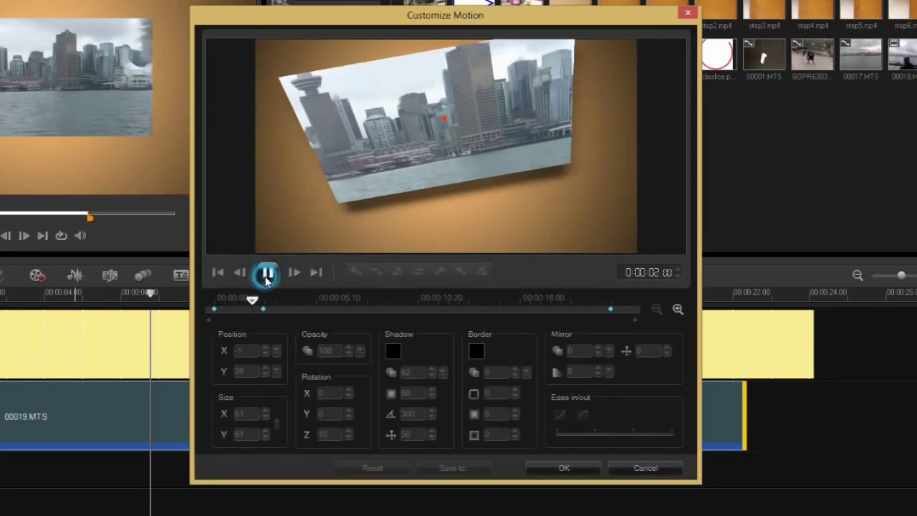
{"action": "left_click", "coordinate": [266, 272]}
{"action": "left_click", "coordinate": [428, 305]}
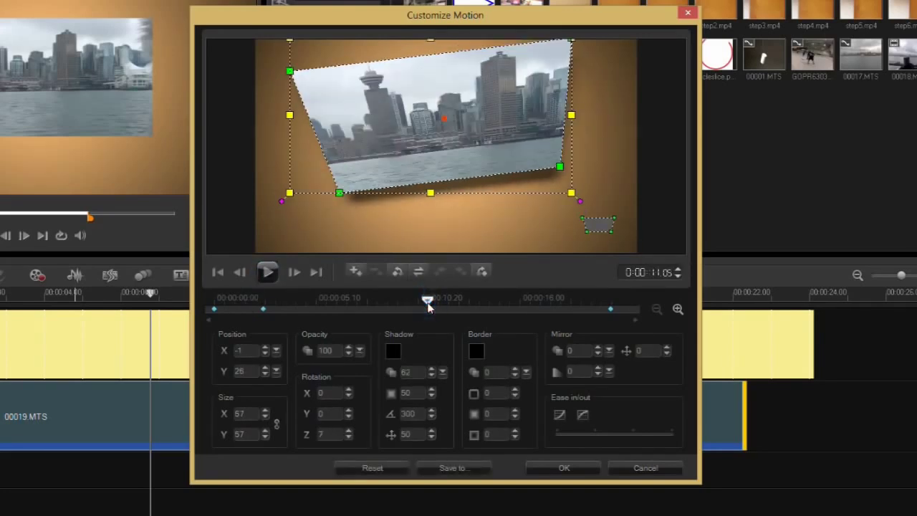
Add an 11-second keyframe with mirror opacity 28 and mirror fade-out 80
{"action": "left_click", "coordinate": [353, 272]}
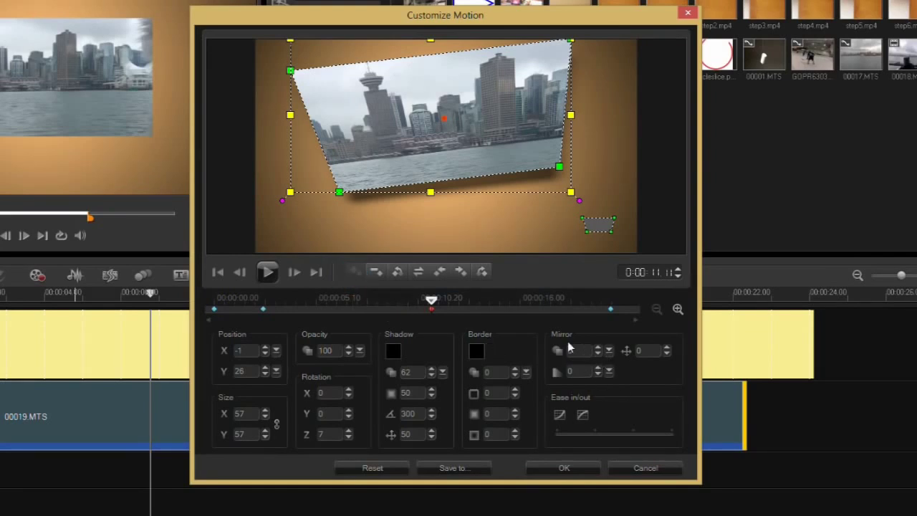
{"action": "left_click", "coordinate": [609, 350]}
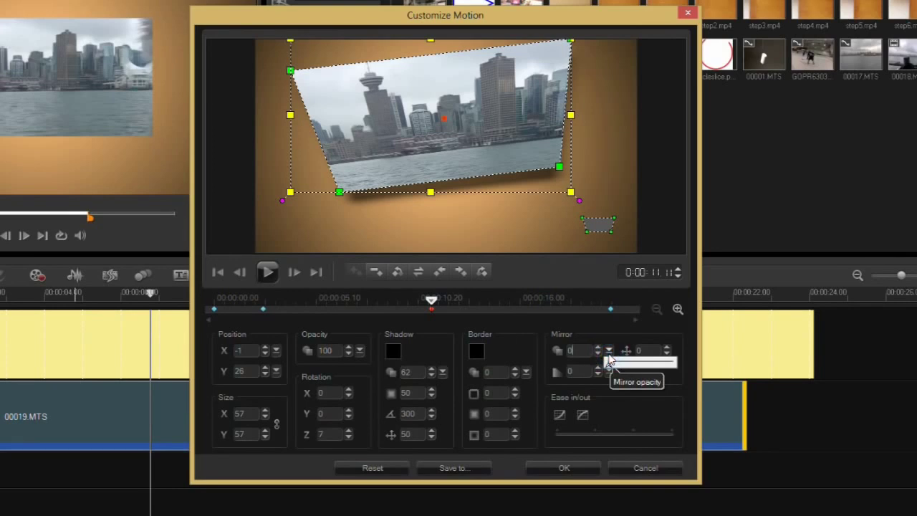
{"action": "mouse_move", "coordinate": [608, 364]}
{"action": "left_mouse_down"}
{"action": "mouse_move", "coordinate": [632, 373]}
{"action": "mouse_move", "coordinate": [621, 370]}
{"action": "left_mouse_up"}
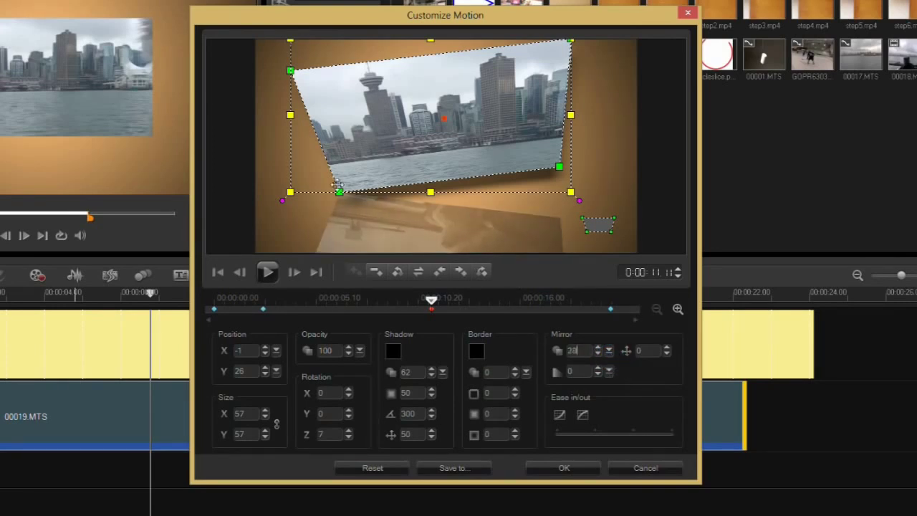
{"action": "left_click", "coordinate": [609, 371]}
{"action": "left_click_drag", "start_coordinate": [628, 387], "coordinate": [660, 387]}
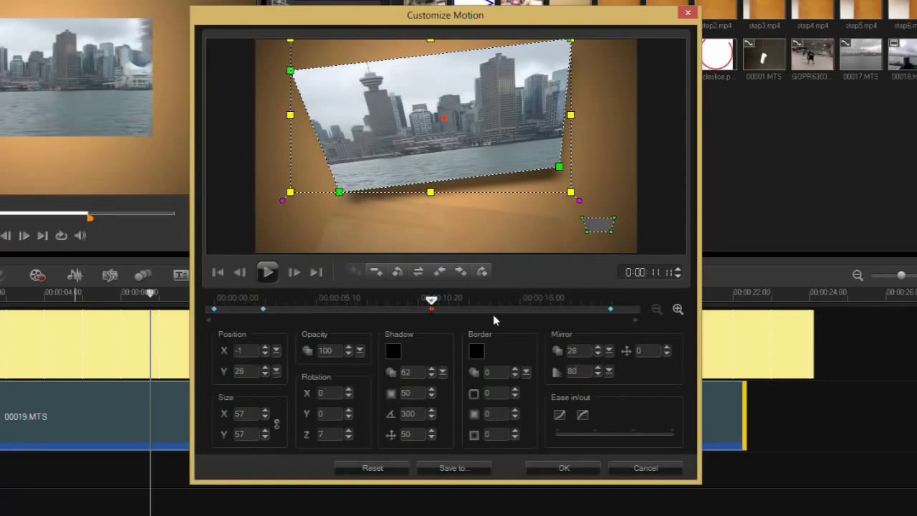
{"action": "left_click_drag", "start_coordinate": [435, 301], "coordinate": [330, 299]}
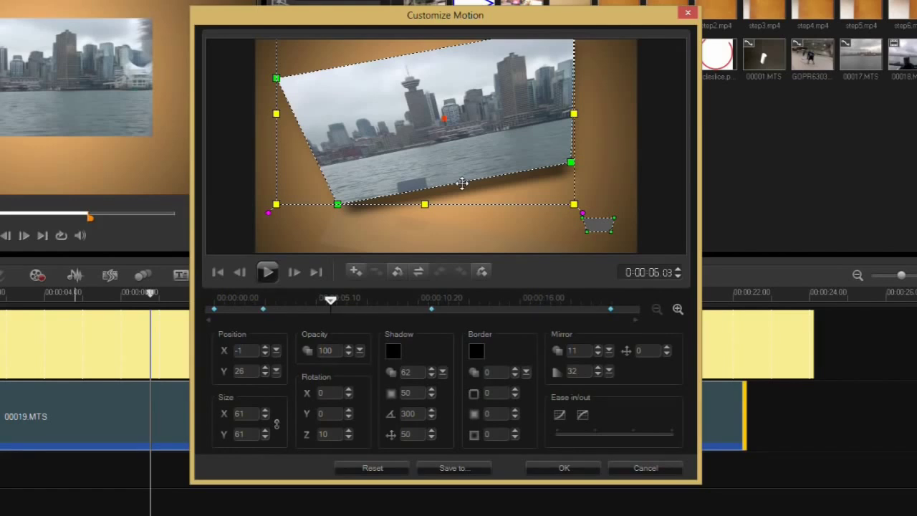
Save the motion as the custom path 'pip harbor' in the Custom library
{"action": "left_click", "coordinate": [464, 470]}
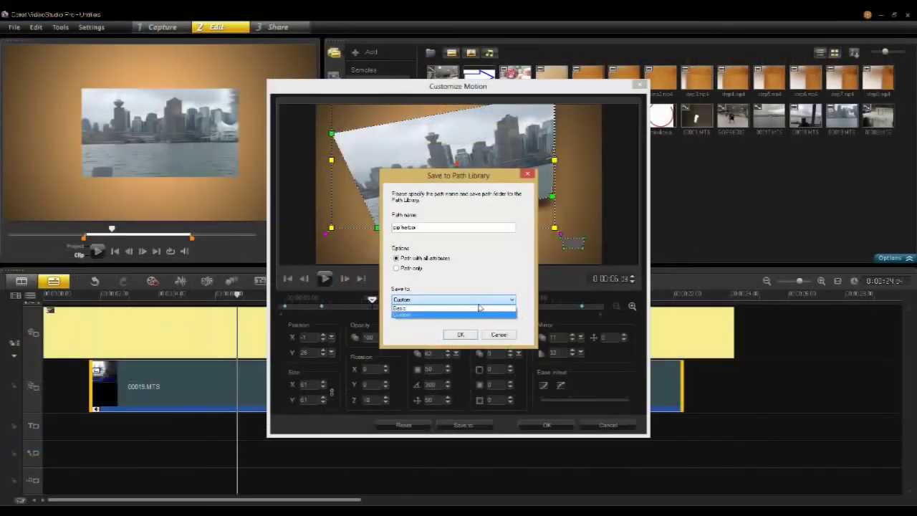
{"action": "left_click", "coordinate": [462, 335]}
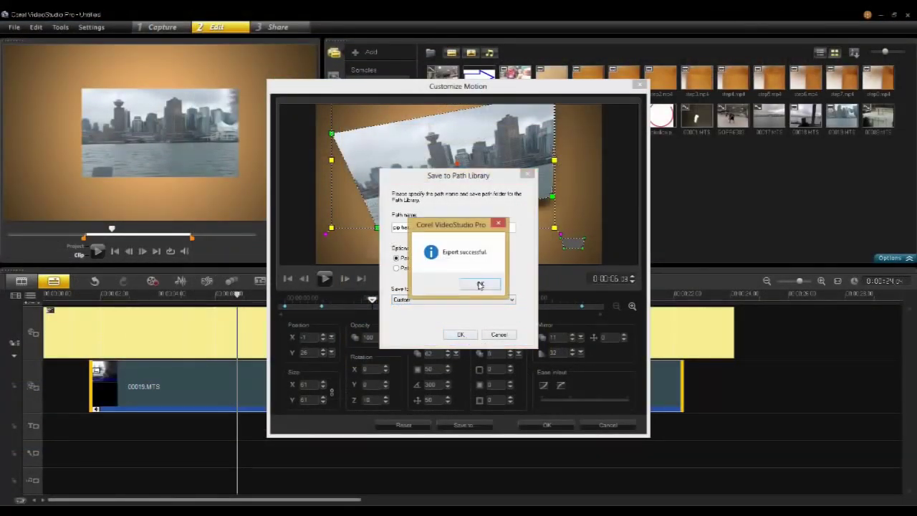
{"action": "left_click", "coordinate": [480, 285]}
{"action": "left_click", "coordinate": [547, 424]}
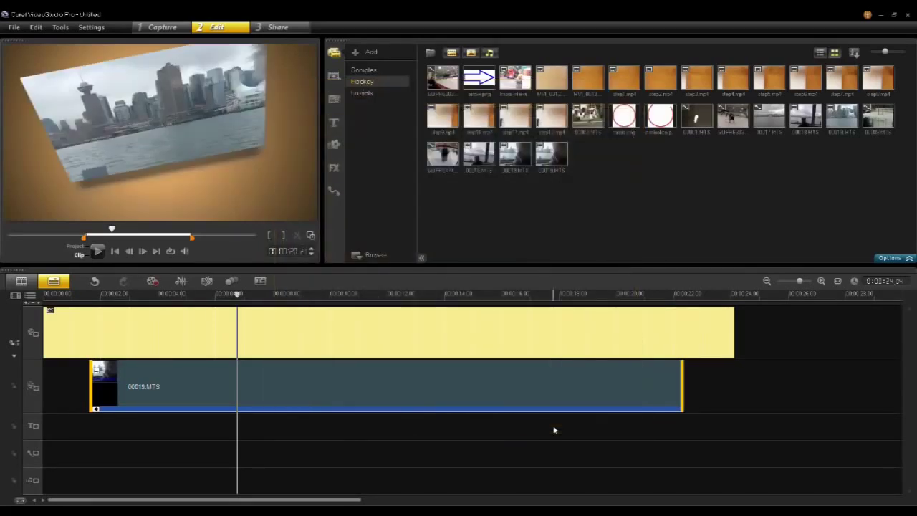
{"action": "left_click", "coordinate": [136, 294]}
{"action": "key", "text": "space"}
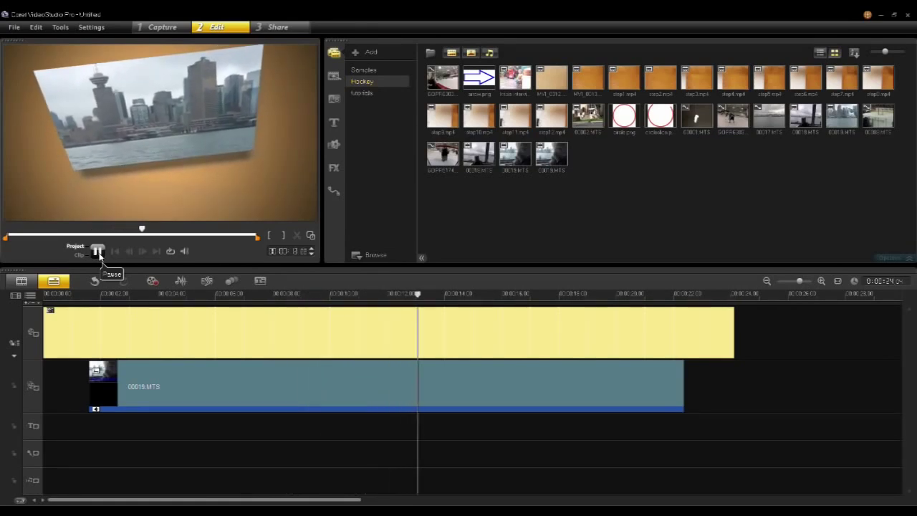
Show the custom motion paths in the library and preview the new 'pip harbor' path
{"action": "left_click", "coordinate": [335, 190]}
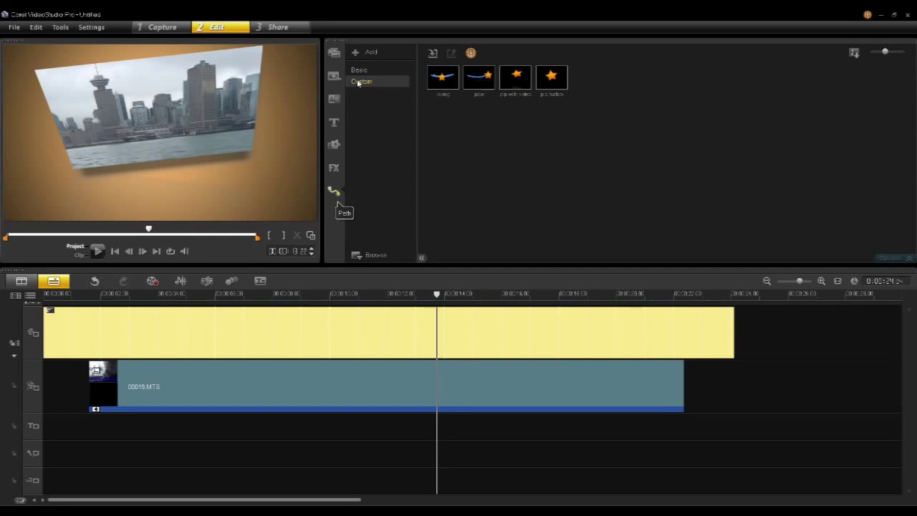
{"action": "left_click", "coordinate": [552, 89]}
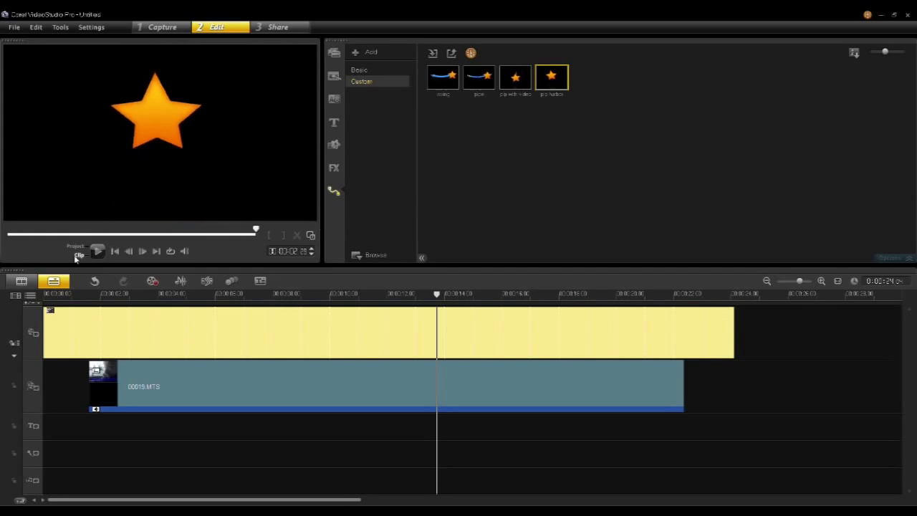
{"action": "left_click", "coordinate": [99, 252]}
Play the project from 4 seconds, then move the playhead to about 8 seconds
{"action": "left_click_drag", "start_coordinate": [235, 299], "coordinate": [178, 296]}
{"action": "key", "text": "space"}
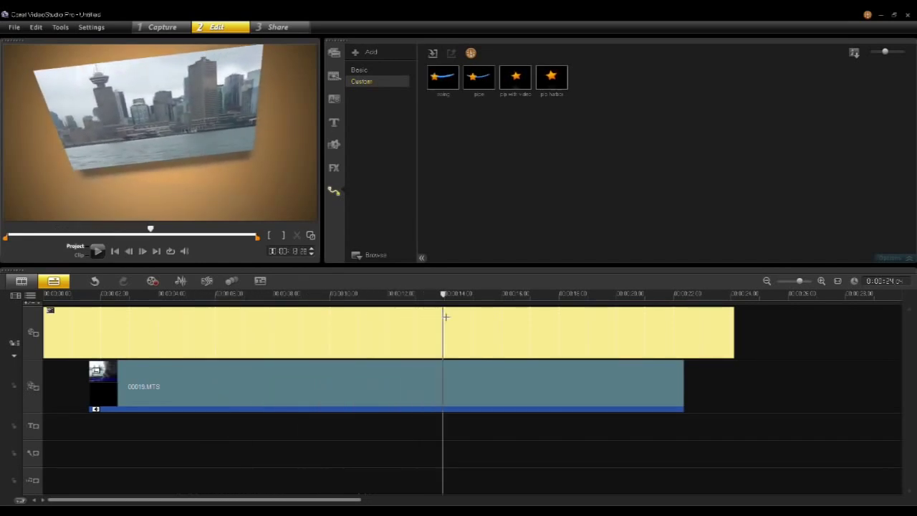
{"action": "left_click", "coordinate": [290, 295]}
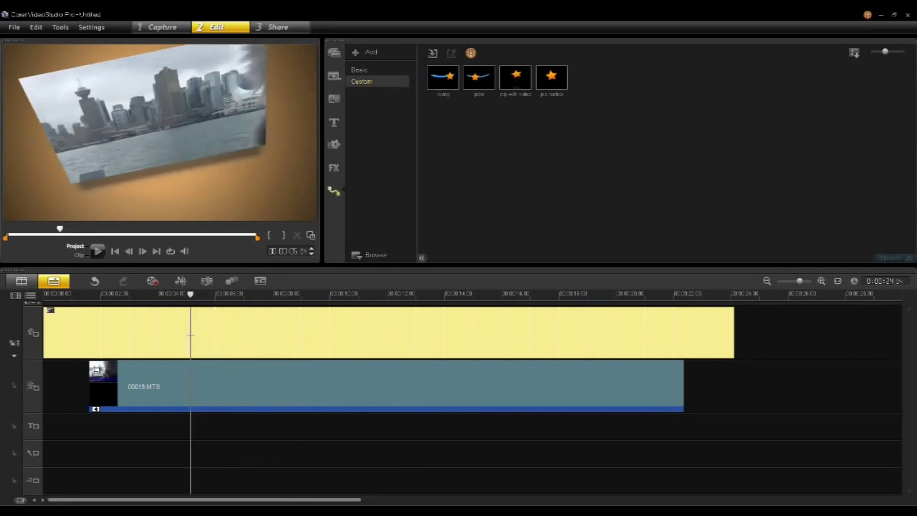